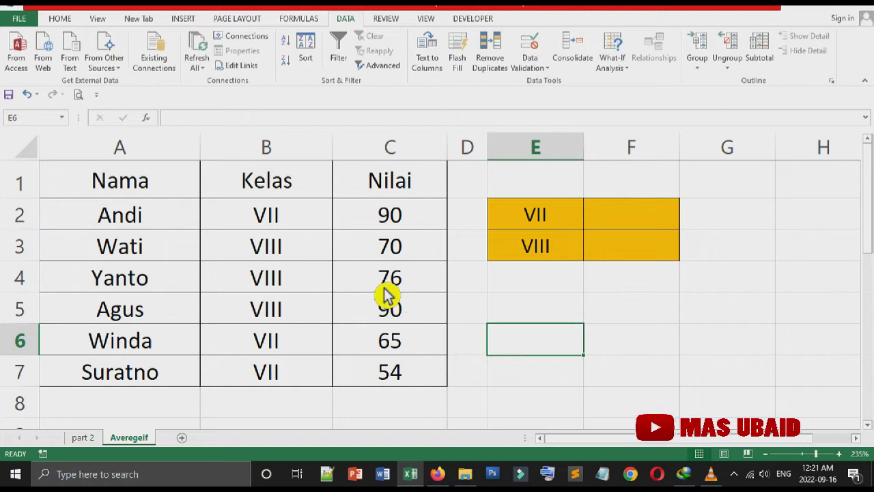
click(644, 223)
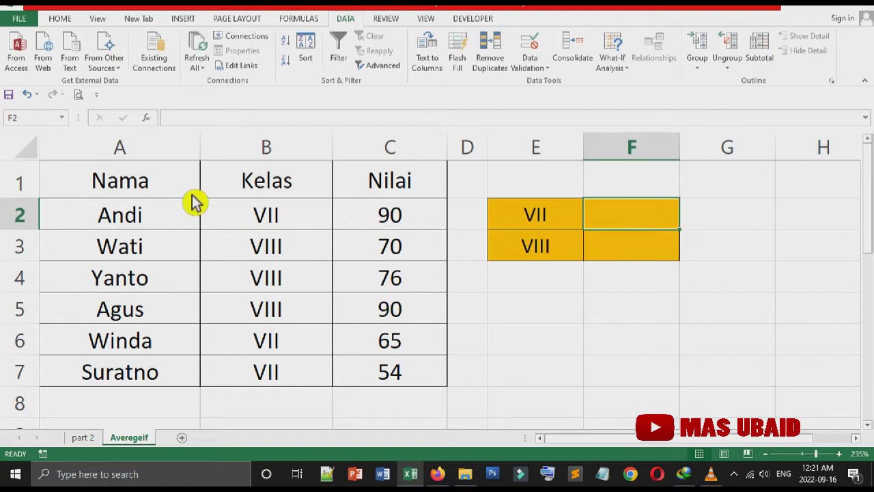
click(569, 251)
key(Up)
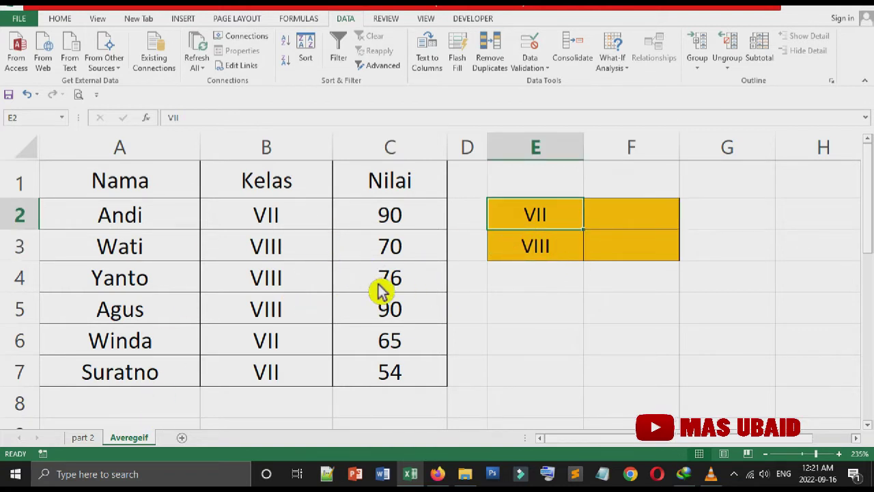
Step: Begin an AVERAGEIF formula in cell F2 for the average score of class VII
click(633, 227)
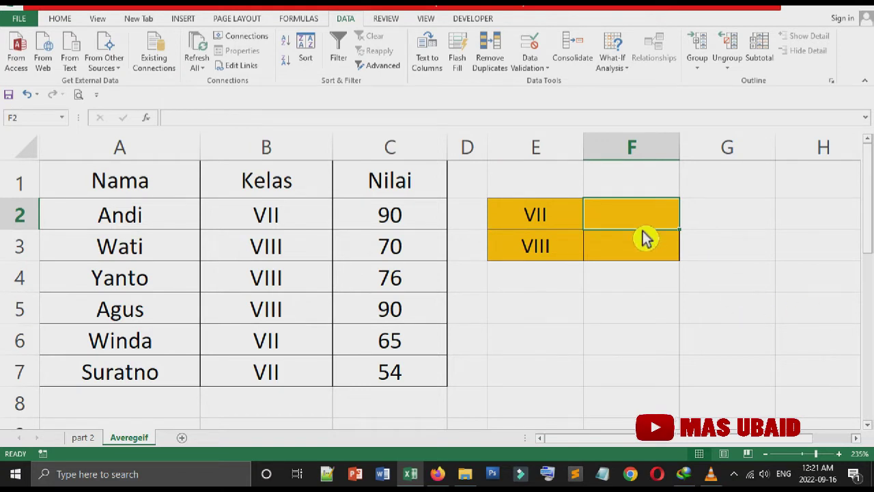
text(=)
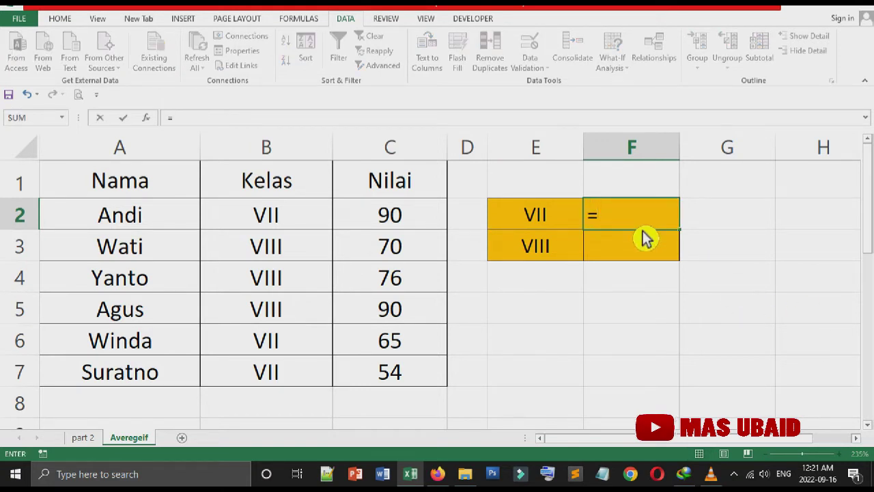
text(ave)
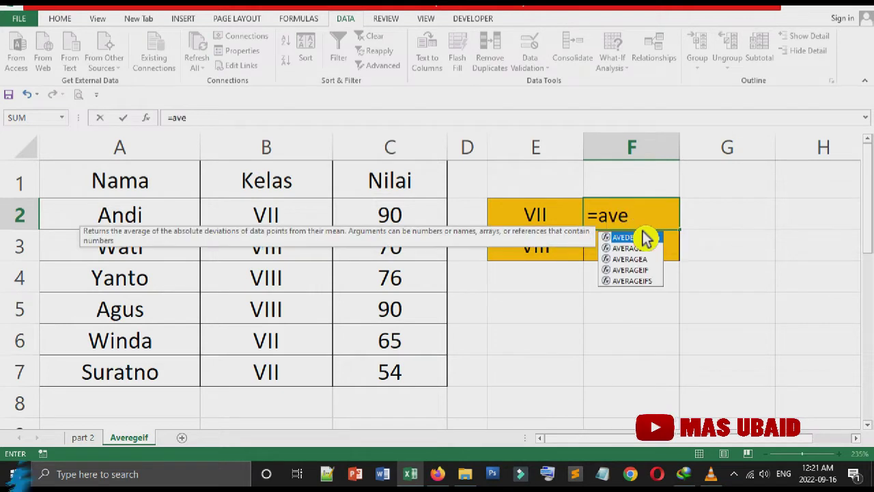
key(Down)
key(Down)
key(Down)
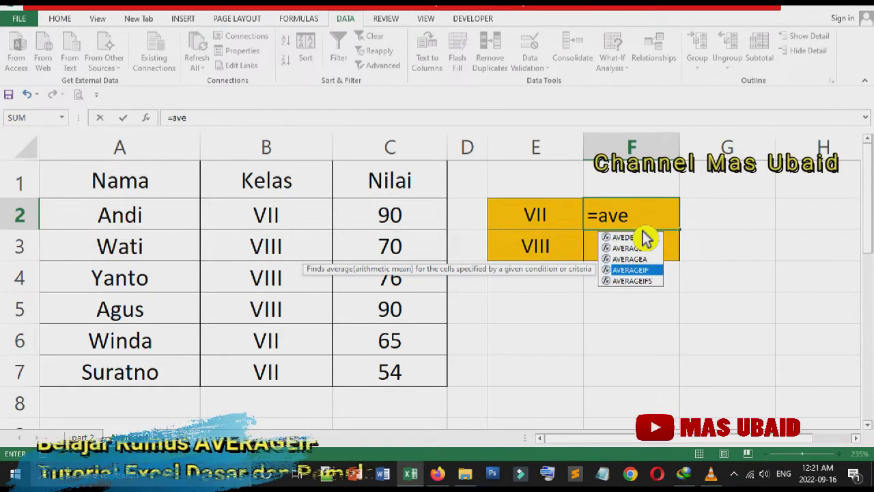
key(Tab)
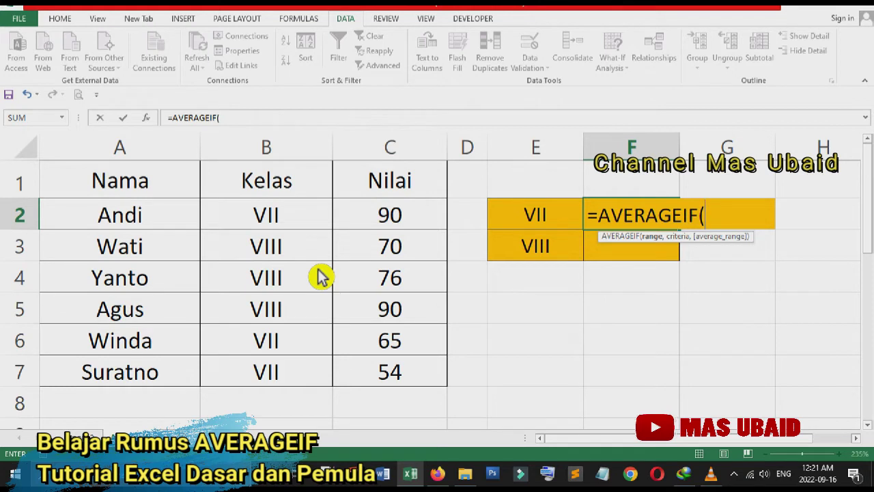
Step: Complete the F2 formula with range B2:B7, criterion E2 and average range C2:C7, and enter it
drag(312, 234, 306, 384)
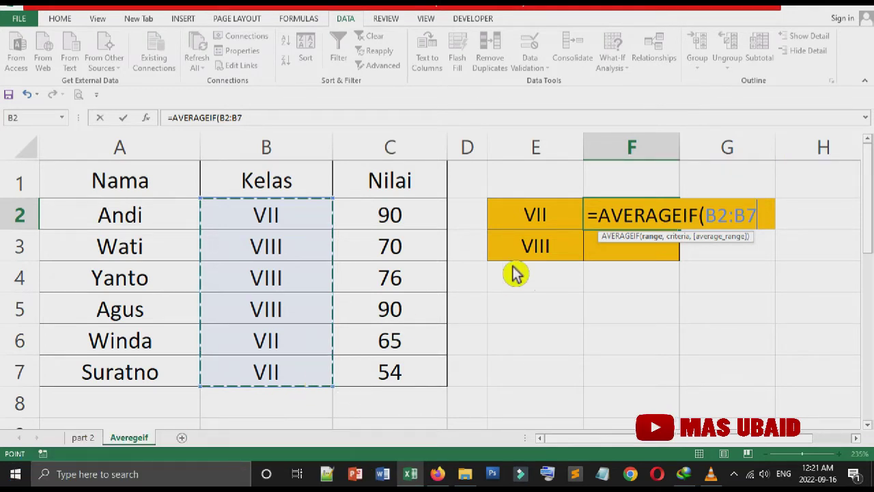
text(,)
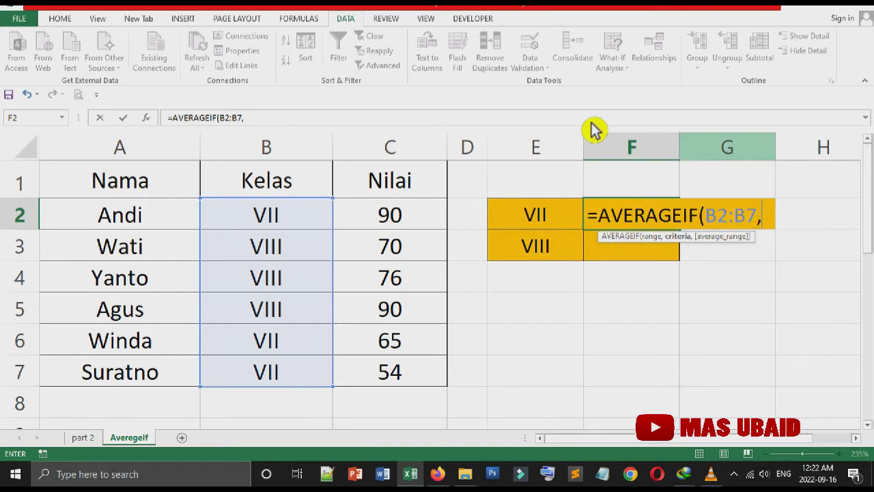
click(551, 220)
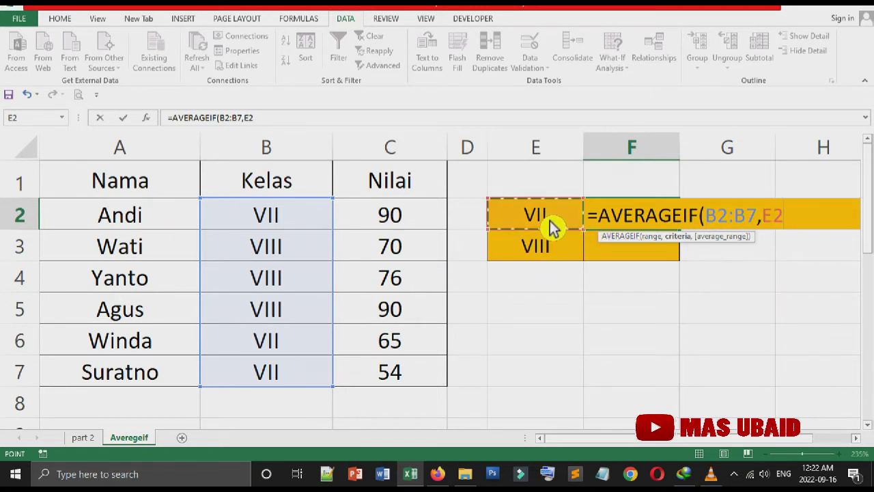
text(,)
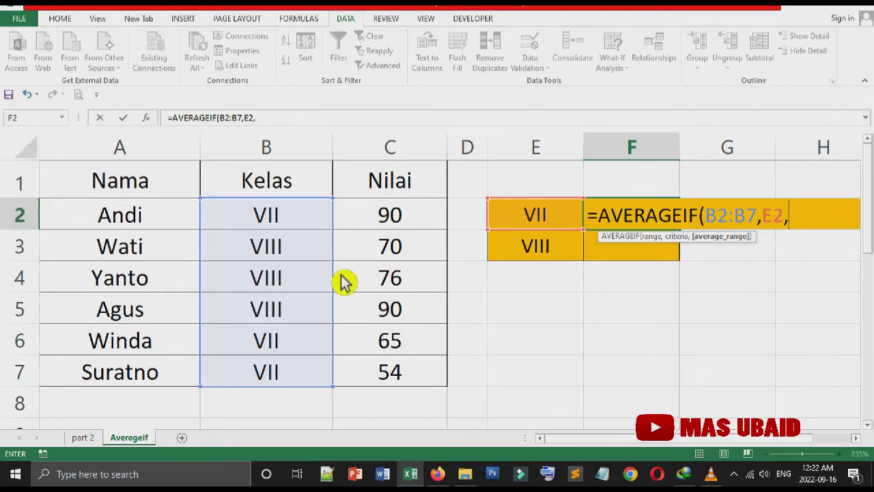
drag(389, 225, 389, 386)
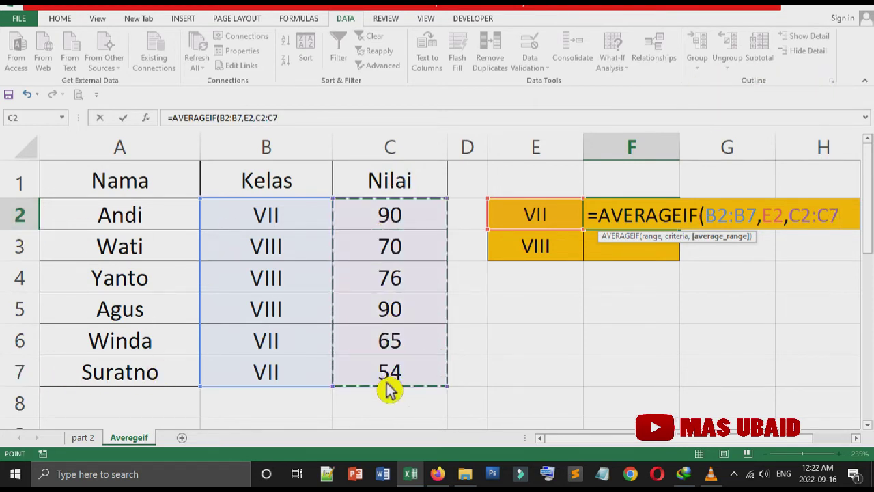
key(Return)
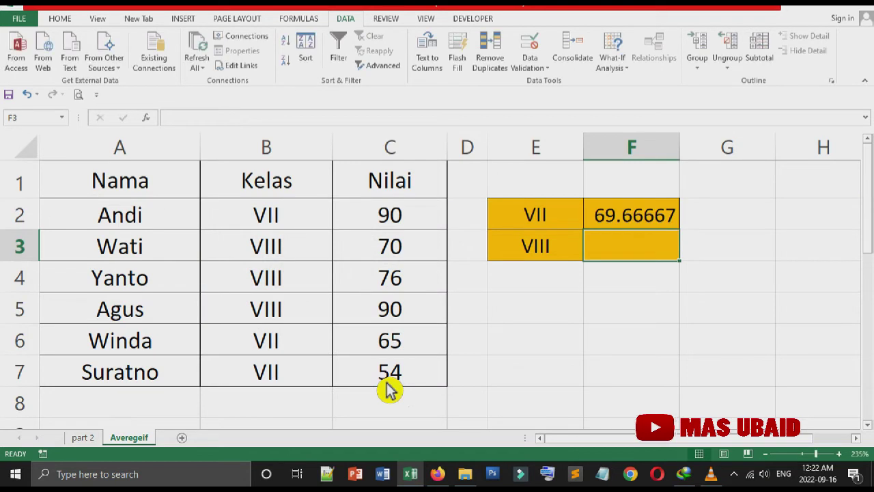
Step: Format the class VII average in F2 to display no decimal places
click(648, 220)
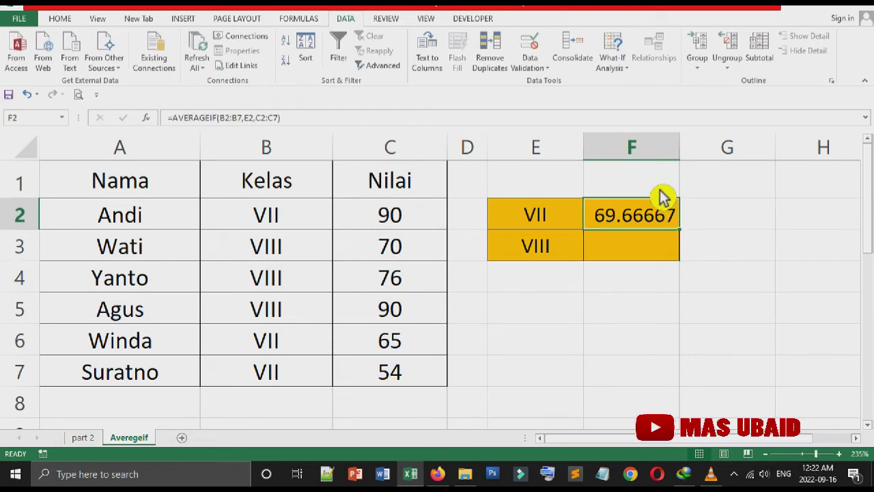
click(74, 19)
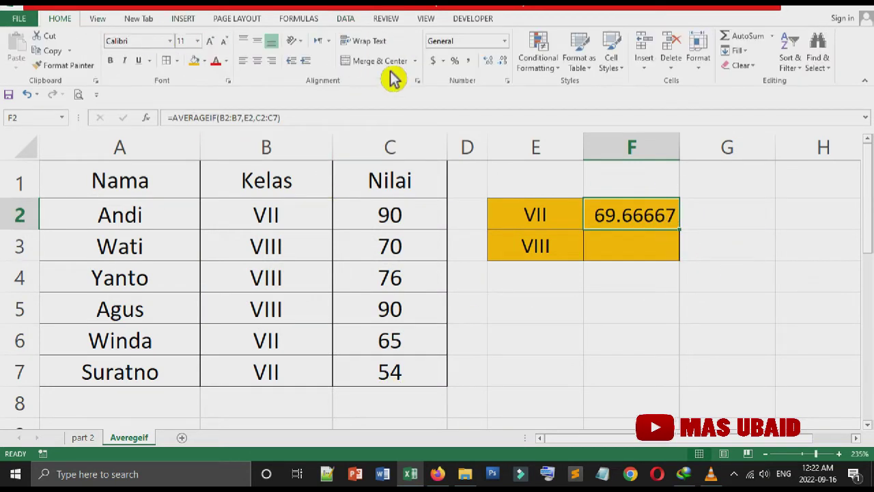
click(504, 61)
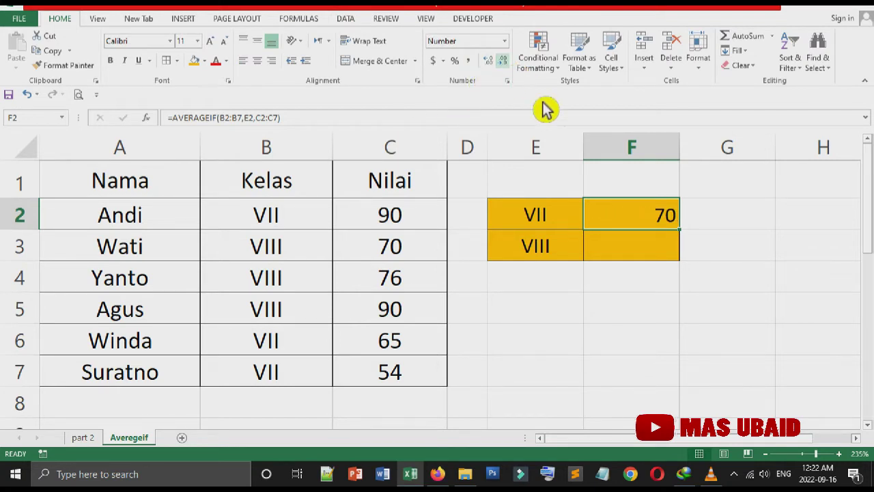
Step: Centre the contents of column F horizontally and vertically
click(655, 154)
click(258, 60)
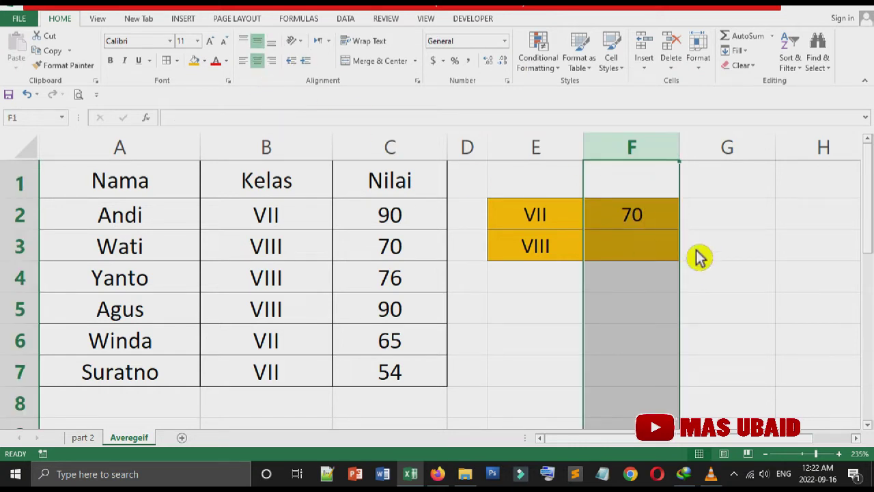
click(660, 228)
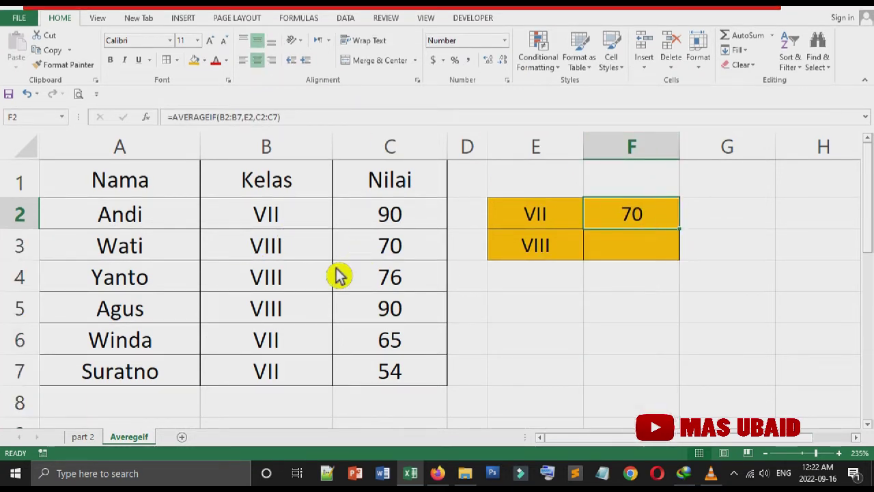
click(628, 258)
click(625, 224)
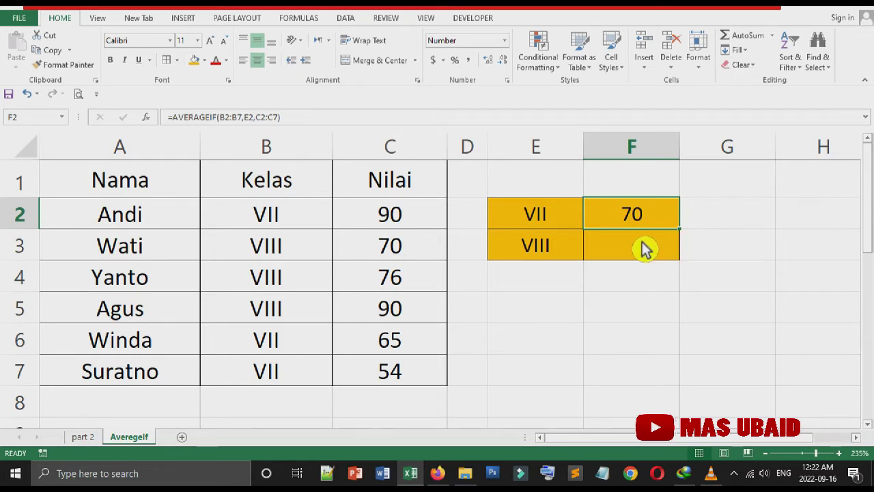
Step: Begin an AVERAGEIF formula in cell F3 for the average score of class VIII
click(642, 263)
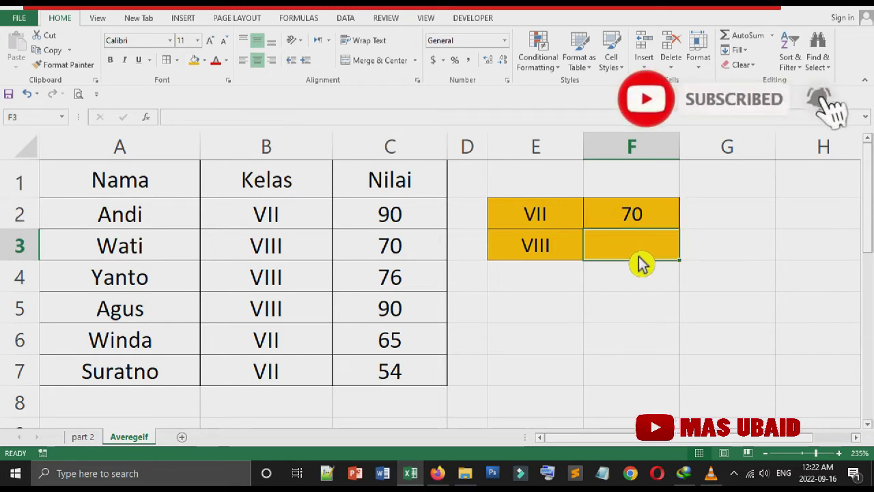
text(=)
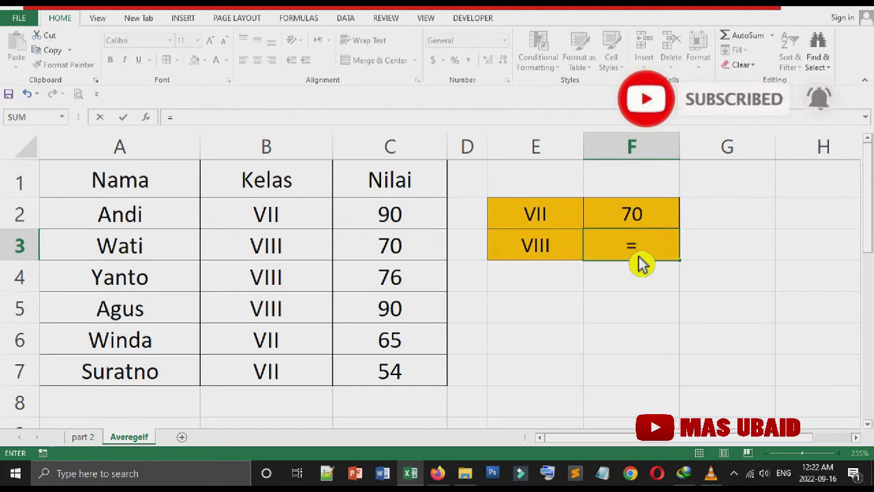
text(aver)
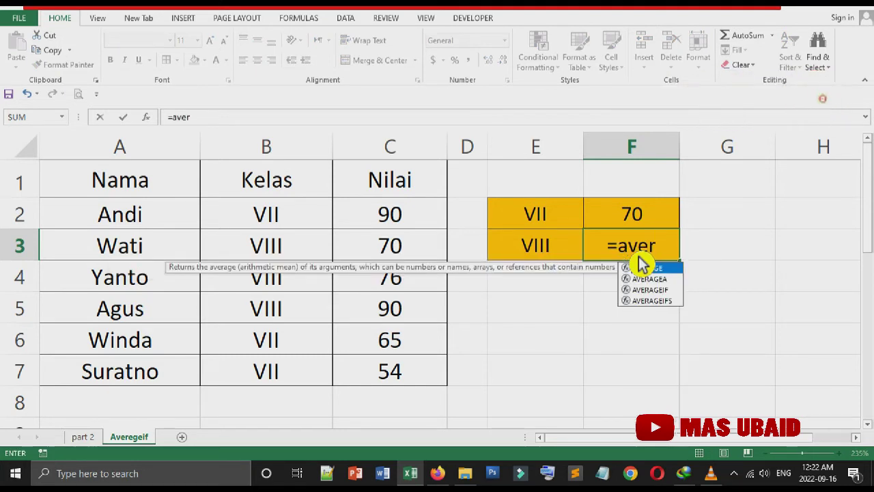
key(Down)
key(Escape)
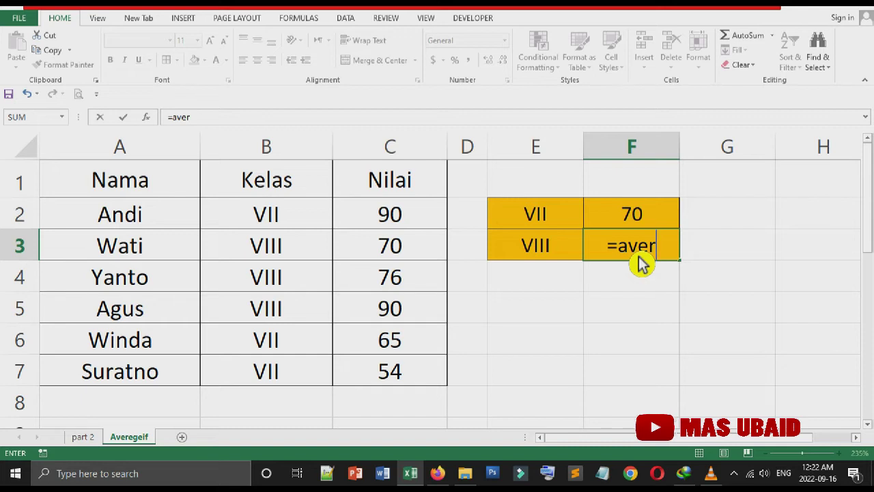
text(A)
key(Down)
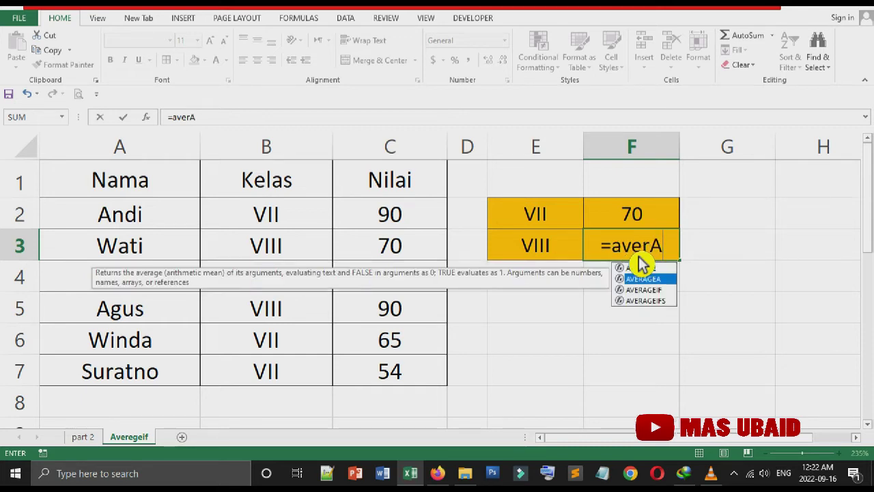
key(Down)
key(Tab)
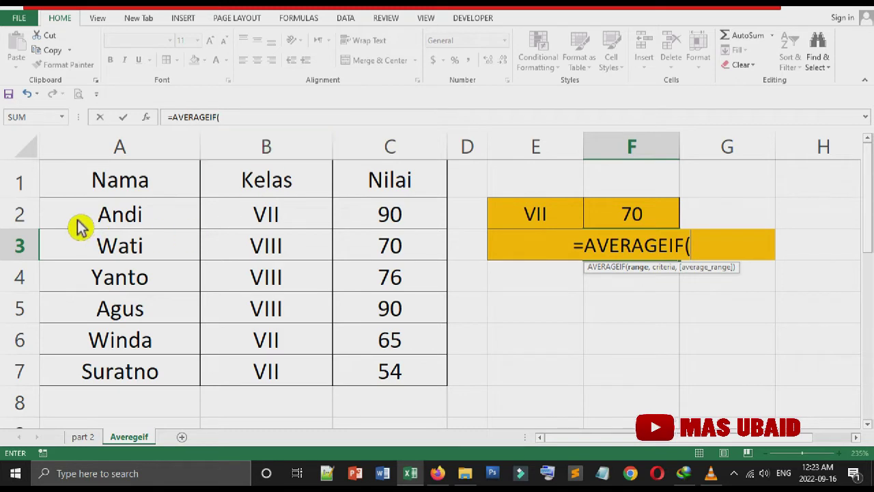
Step: Complete the F3 formula with range B2:B7, criterion E3 and average range C2:C7, and enter it
drag(293, 225, 294, 384)
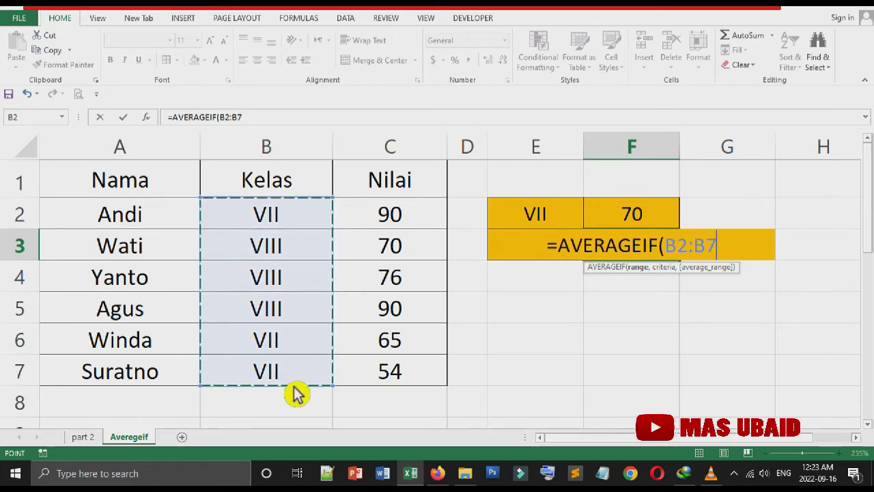
text(,)
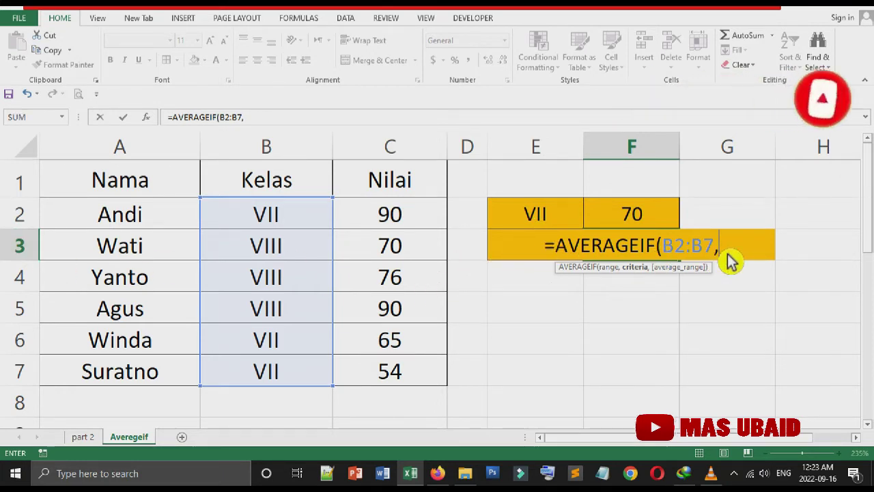
text(E)
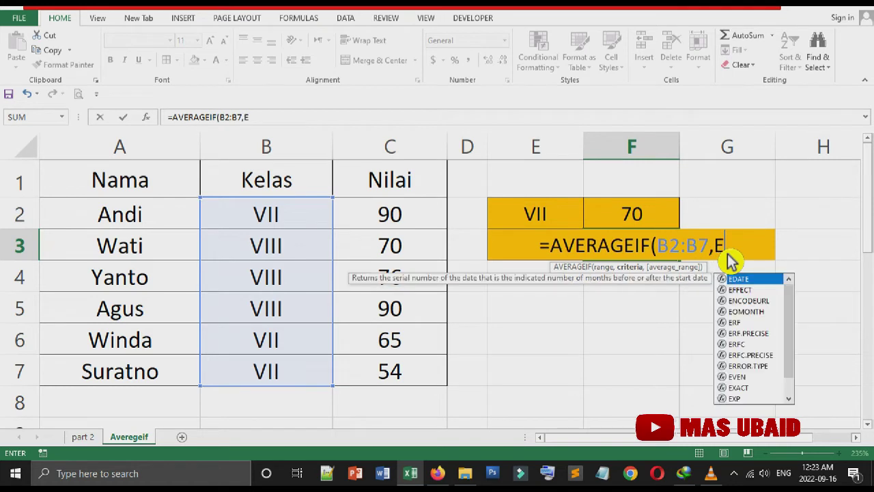
text(3)
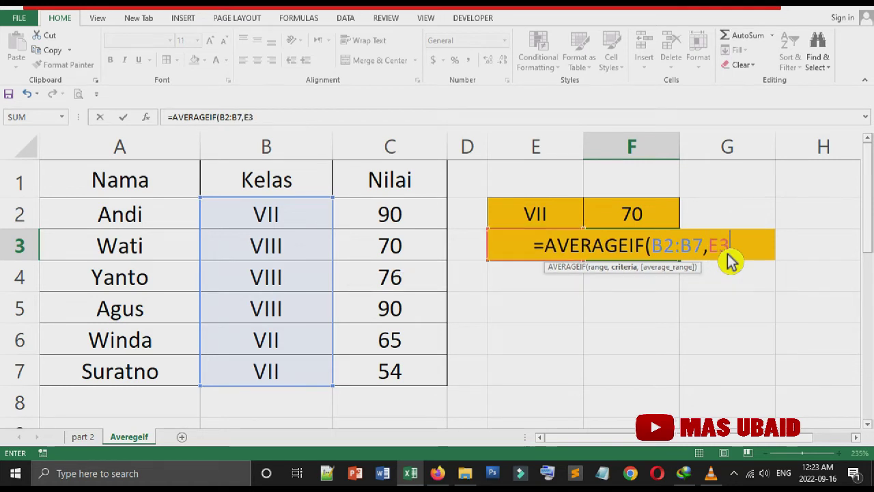
text(,)
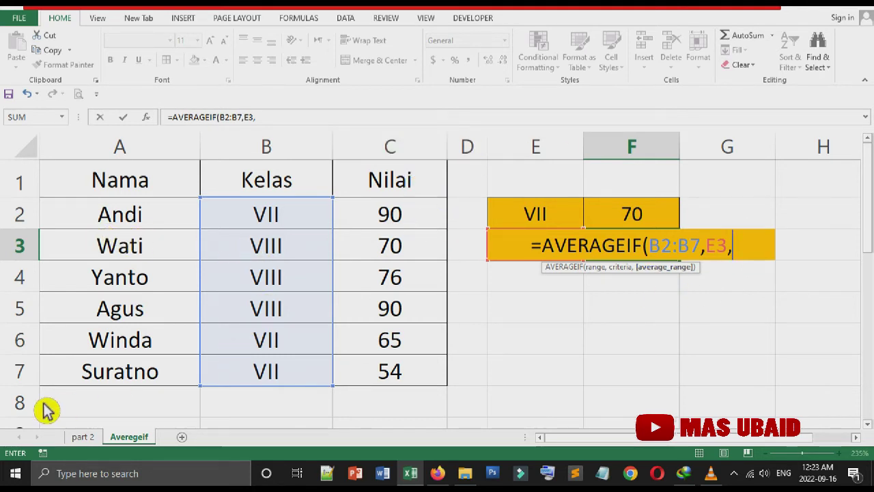
drag(438, 219, 436, 395)
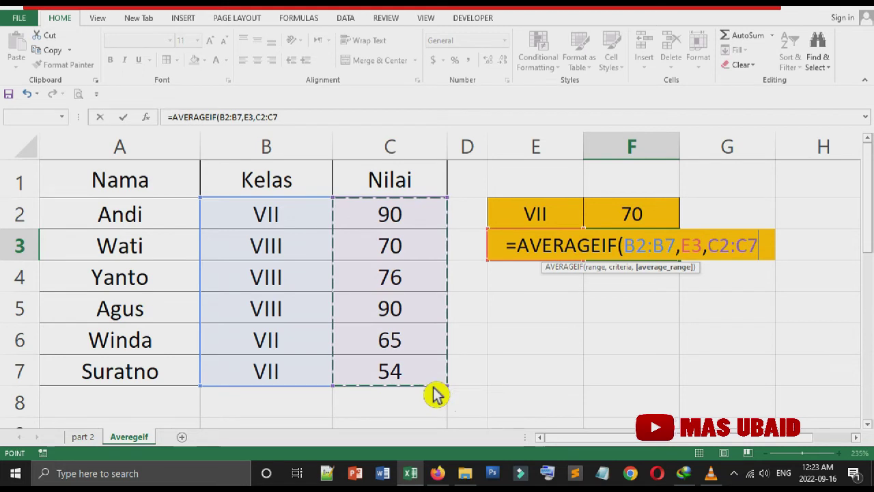
key(Return)
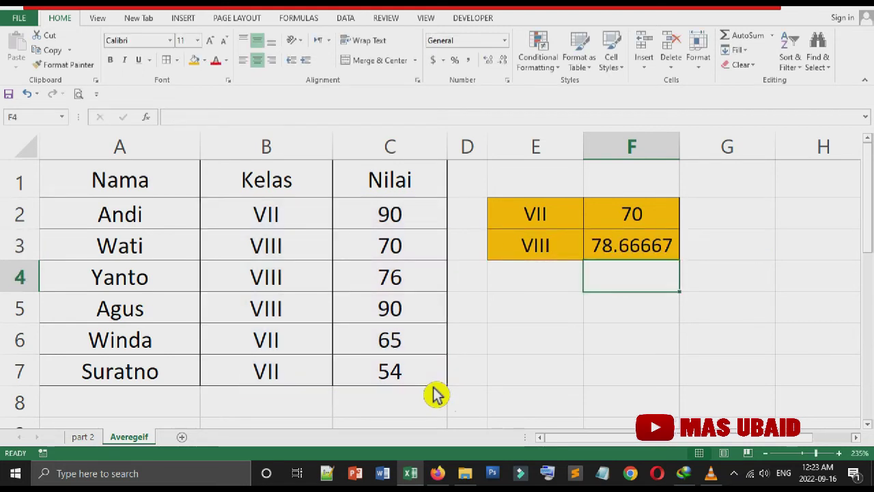
Step: Format the class VIII average in F3 to display no decimal places
click(628, 251)
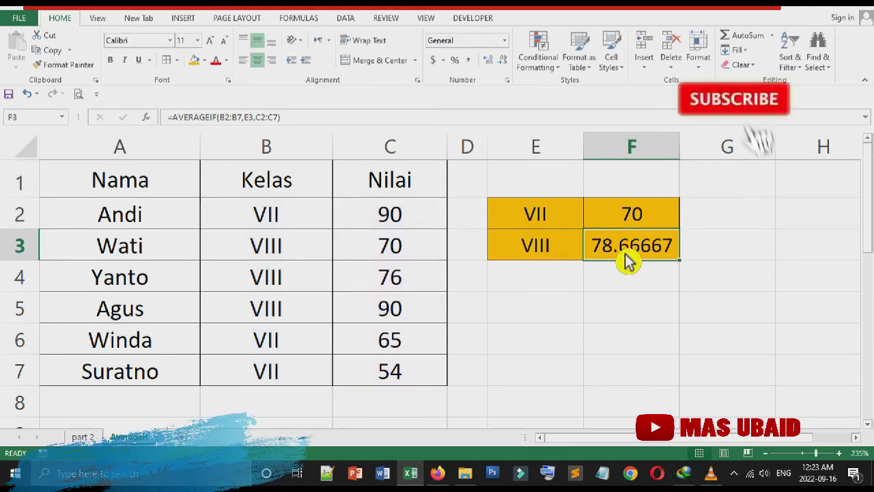
click(505, 62)
click(505, 62)
click(505, 61)
click(506, 61)
click(505, 62)
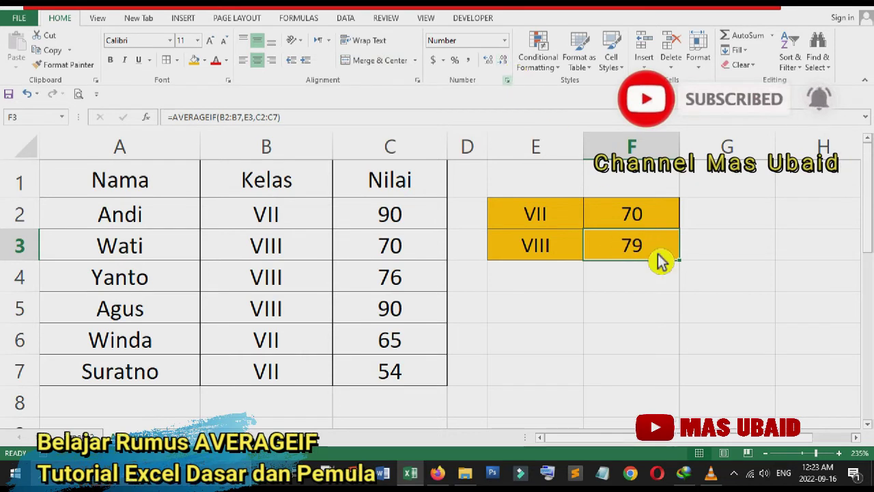
click(671, 279)
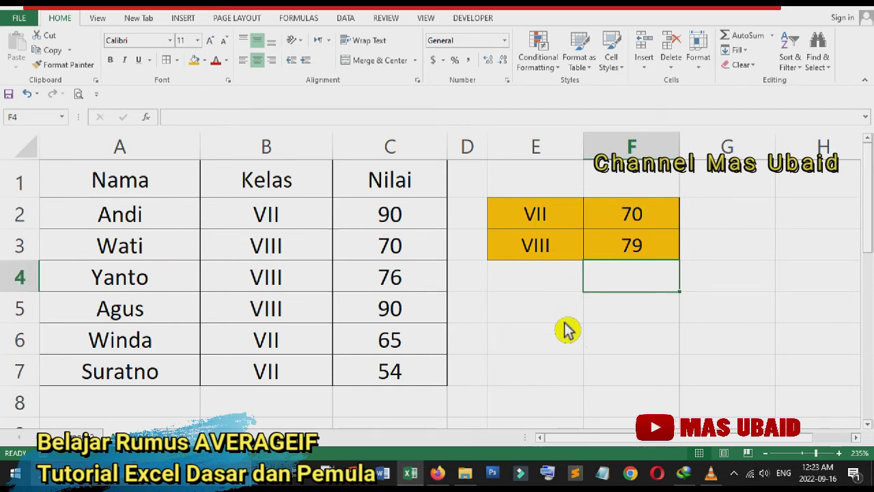
Step: Open the Windows Calculator and move its window so that the Nilai column of the score table is uncovered
key(super)
text(CA)
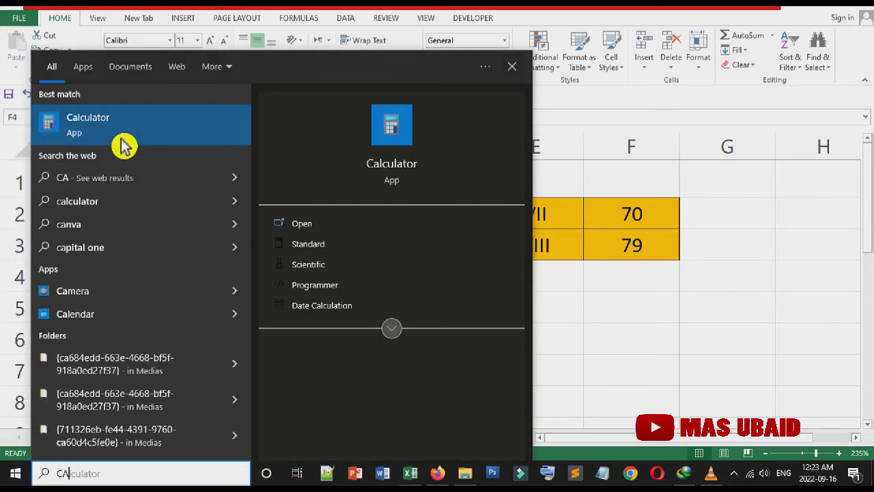
click(123, 137)
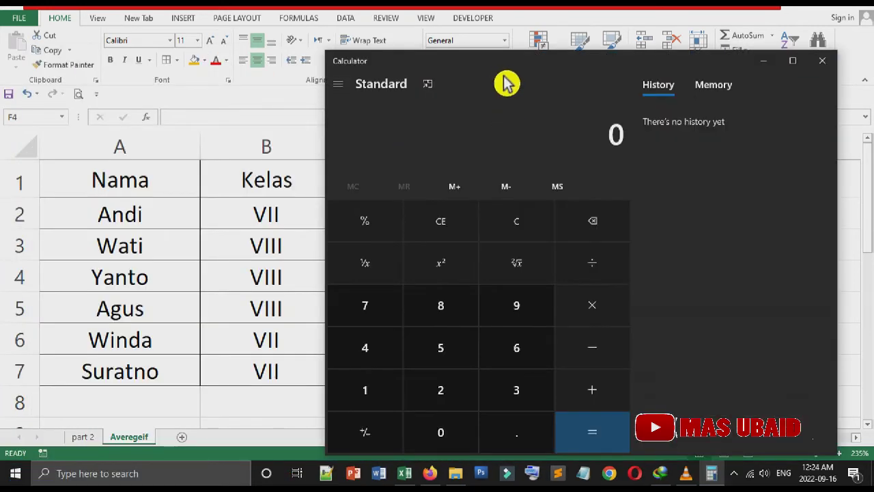
drag(505, 82, 636, 72)
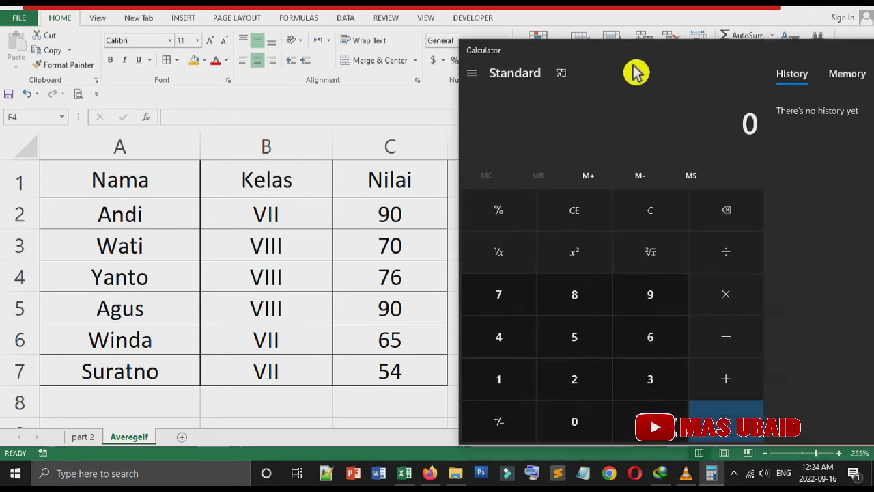
click(659, 308)
click(593, 422)
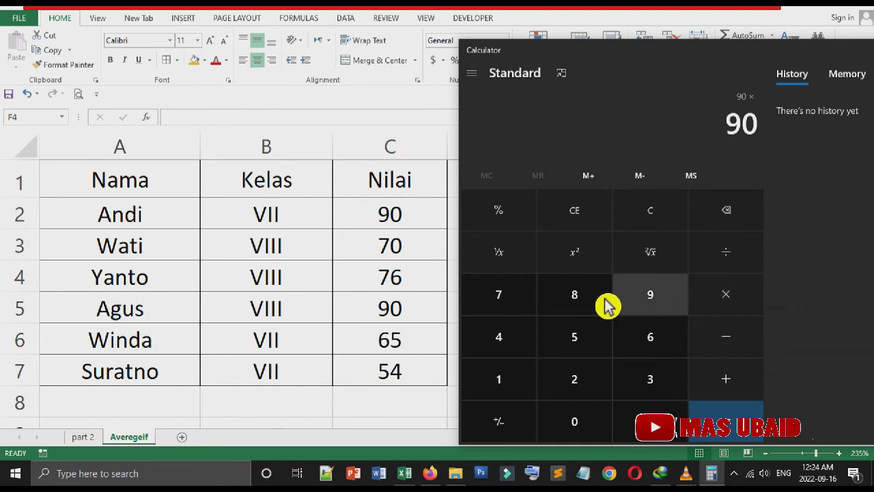
drag(658, 127, 619, 75)
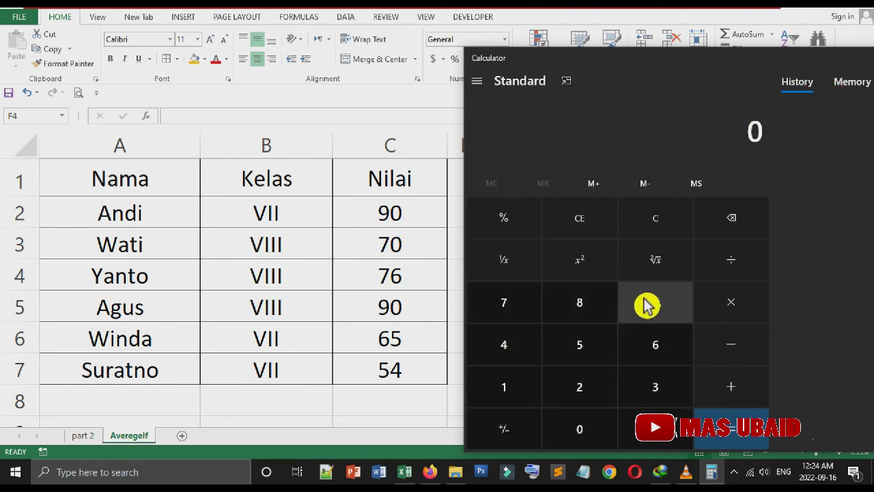
Step: Add the class VII scores 90, 65 and 54 in Calculator and divide the sum by 3
click(602, 437)
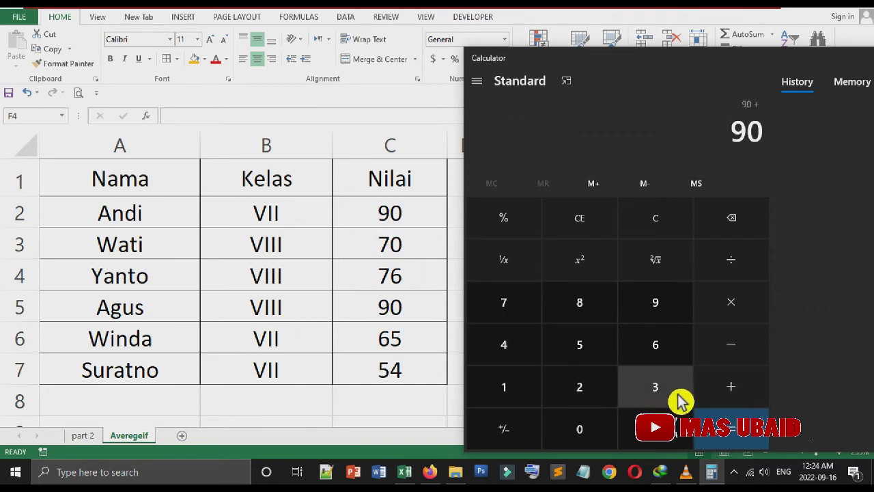
click(671, 360)
click(612, 360)
click(743, 400)
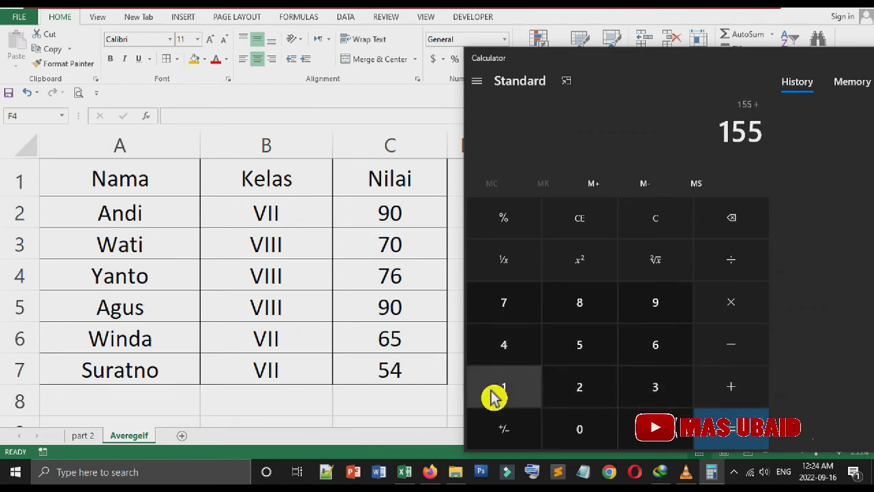
click(601, 358)
click(520, 358)
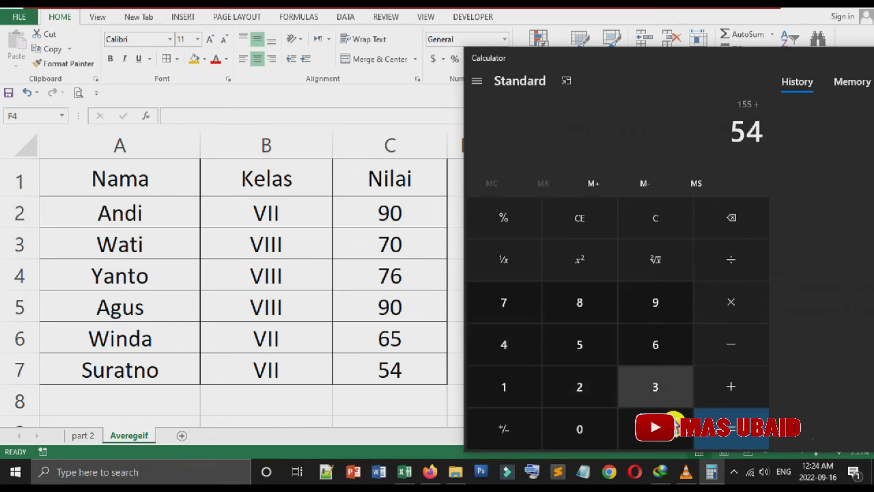
click(738, 437)
click(732, 270)
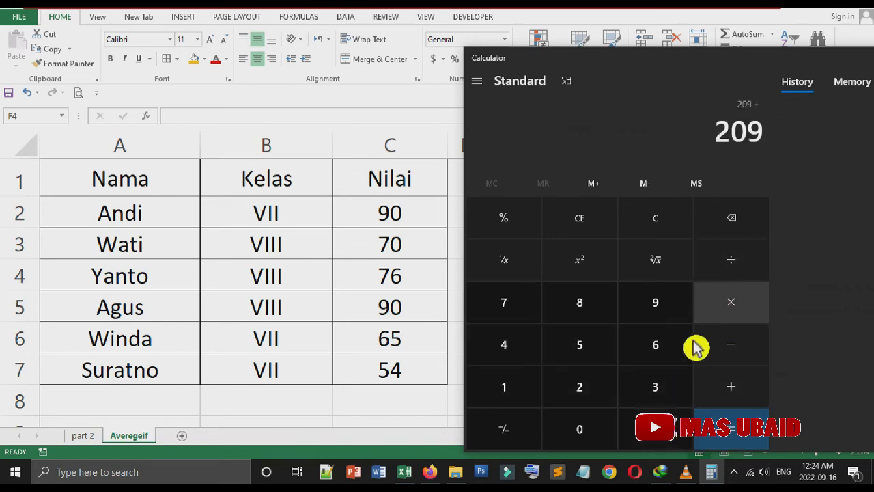
click(658, 403)
click(751, 434)
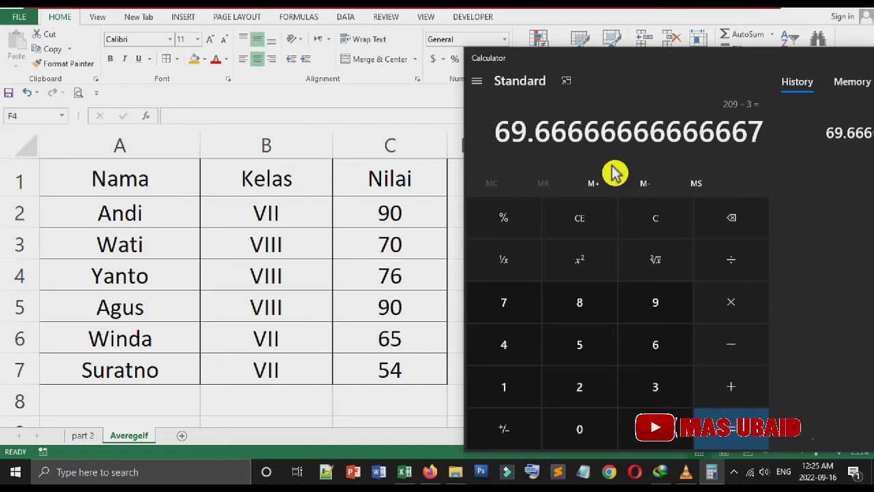
Step: Place the Calculator result below the averages table and compare it with the class VII average in F2
drag(678, 75, 752, 307)
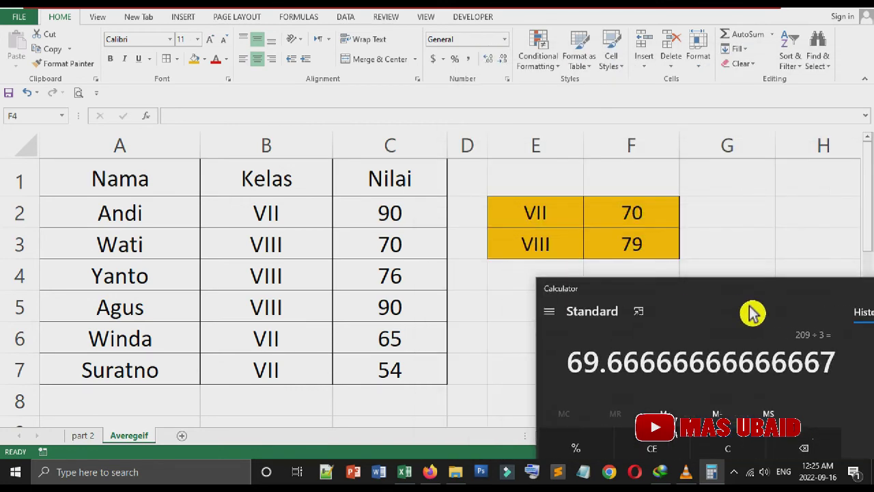
click(649, 221)
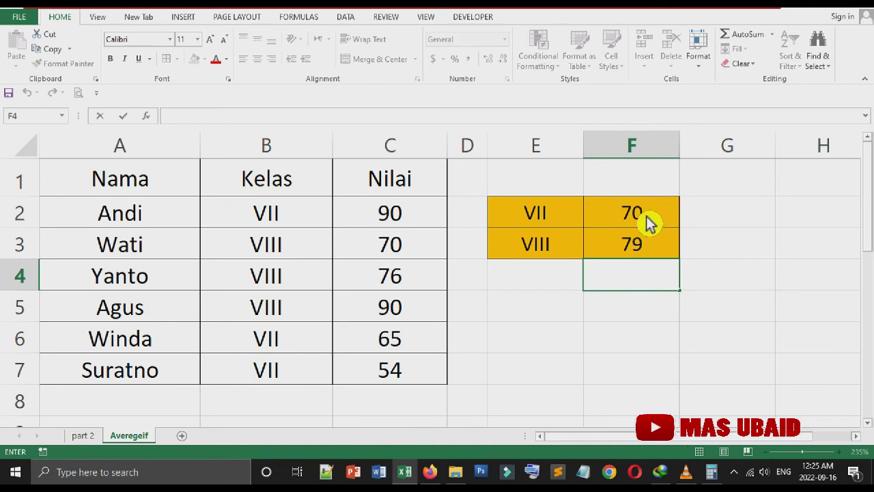
click(656, 222)
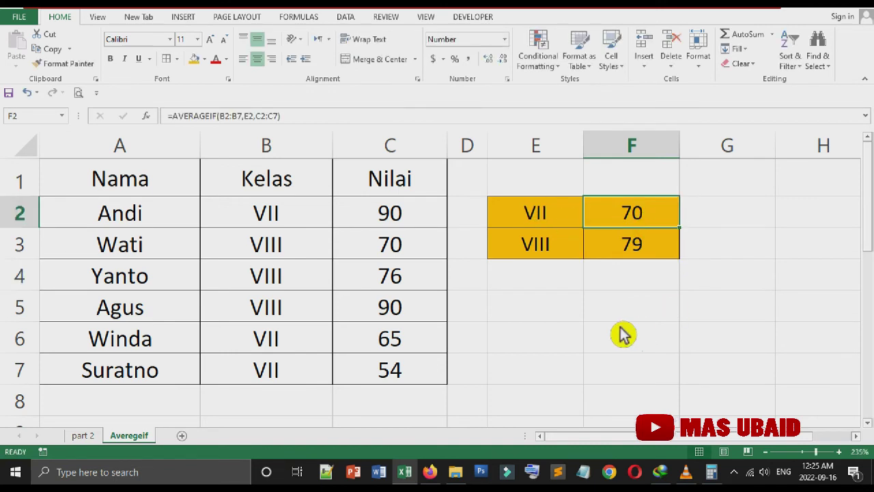
click(721, 477)
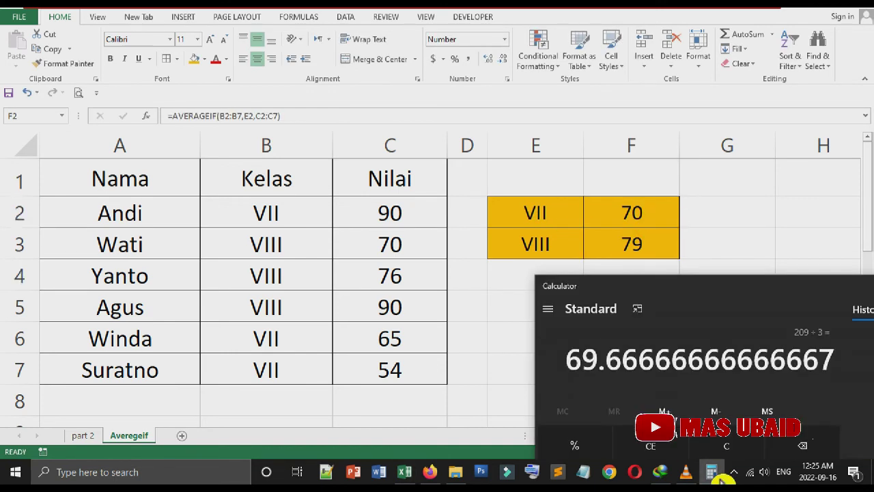
drag(724, 305, 589, 299)
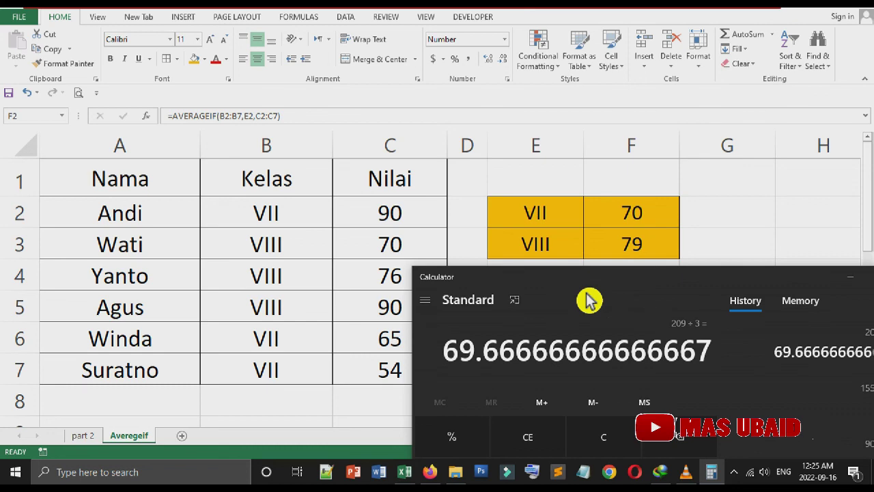
click(687, 469)
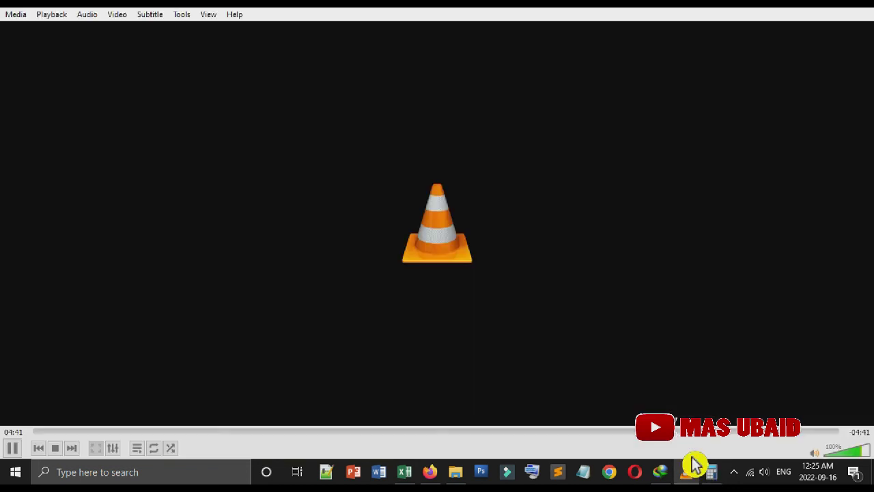